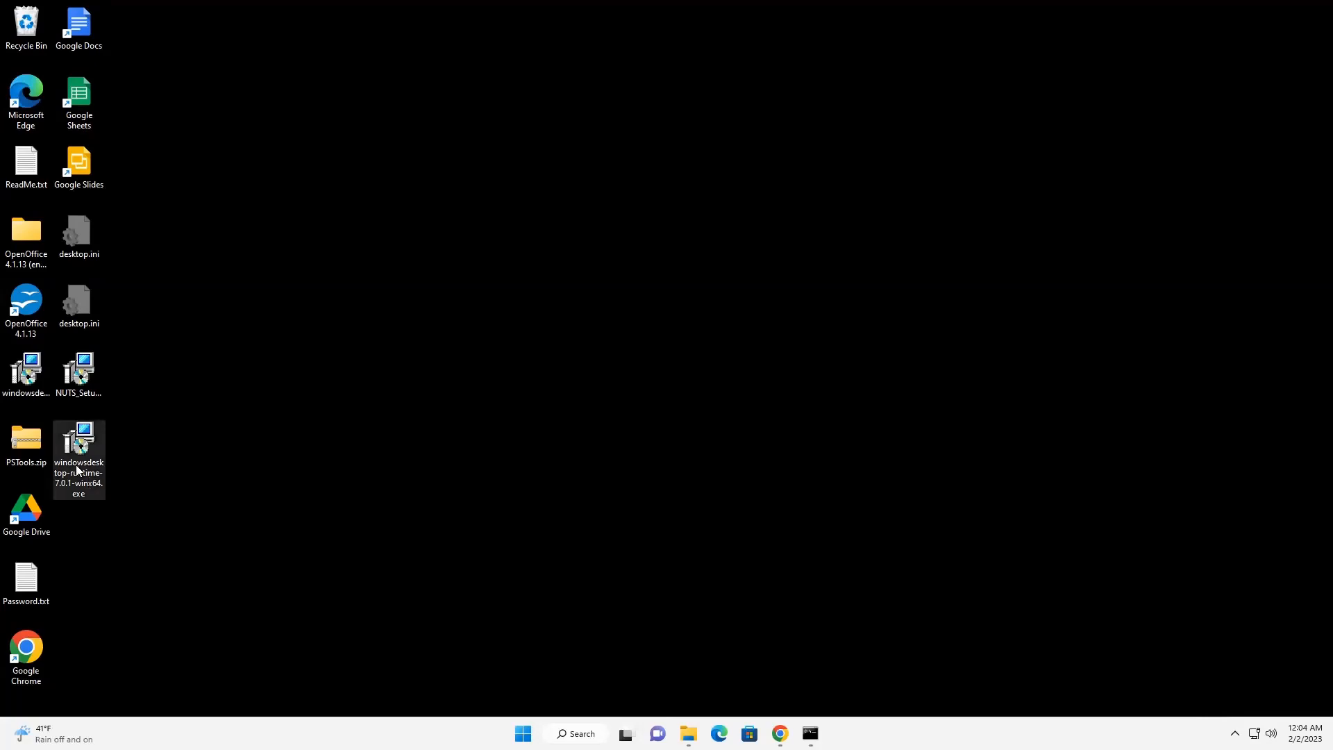
Run the Windows Desktop Runtime 7.0.1 installer from the desktop and exit it without repairing or uninstalling anything.
{"action": "mouse_move", "coordinate": [76, 466]}
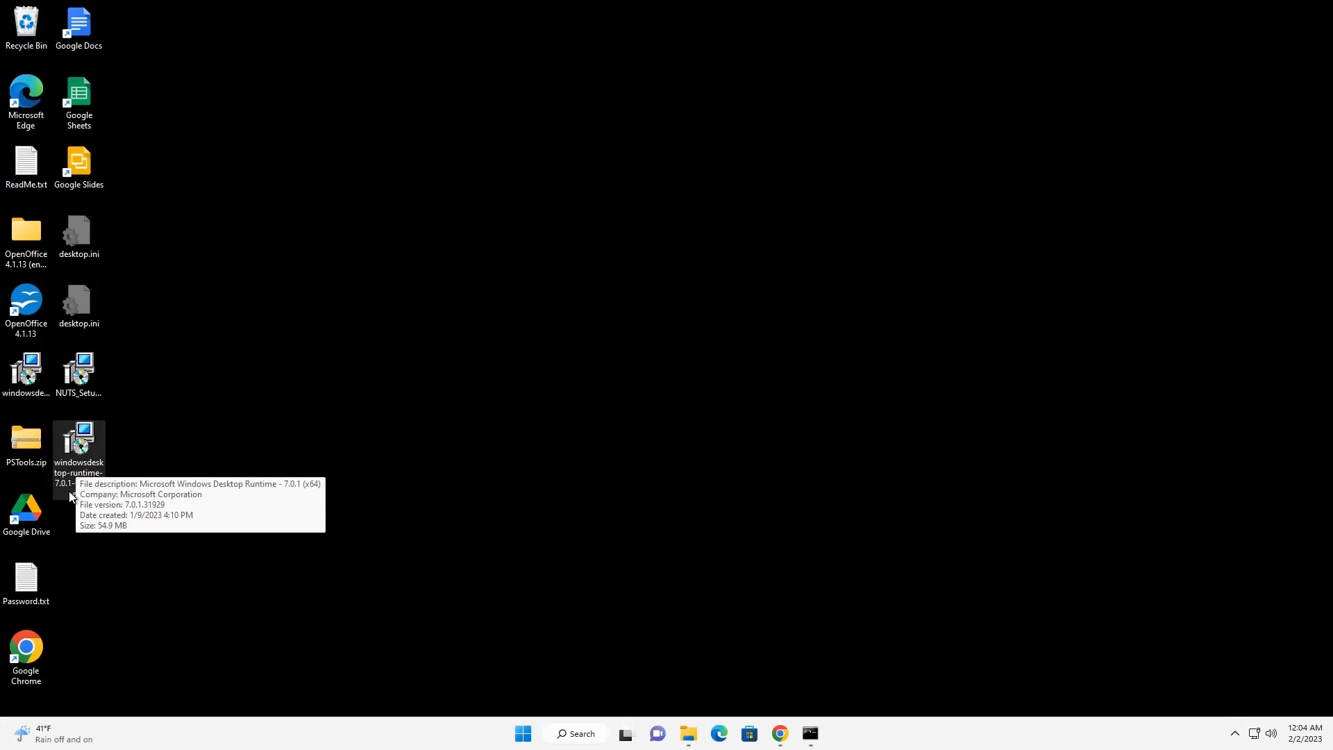
{"action": "double_click", "coordinate": [83, 461]}
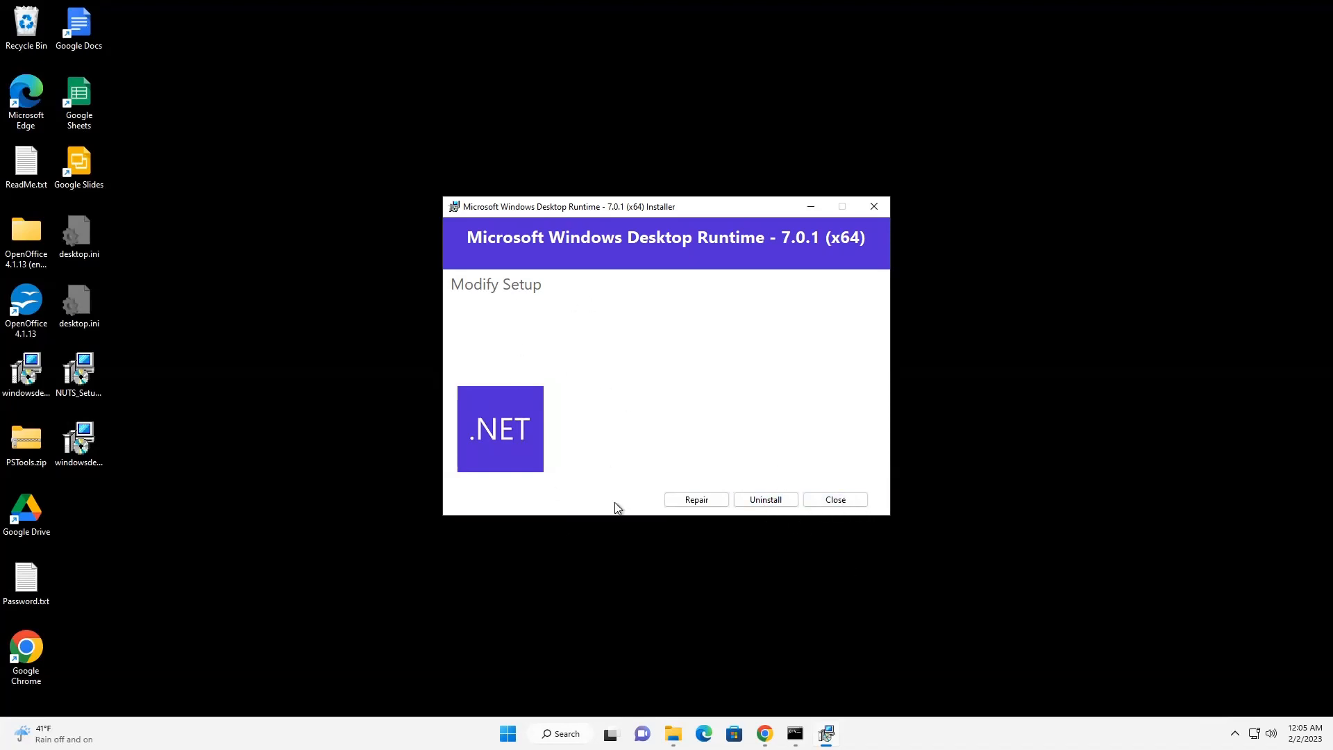
{"action": "left_click", "coordinate": [848, 509]}
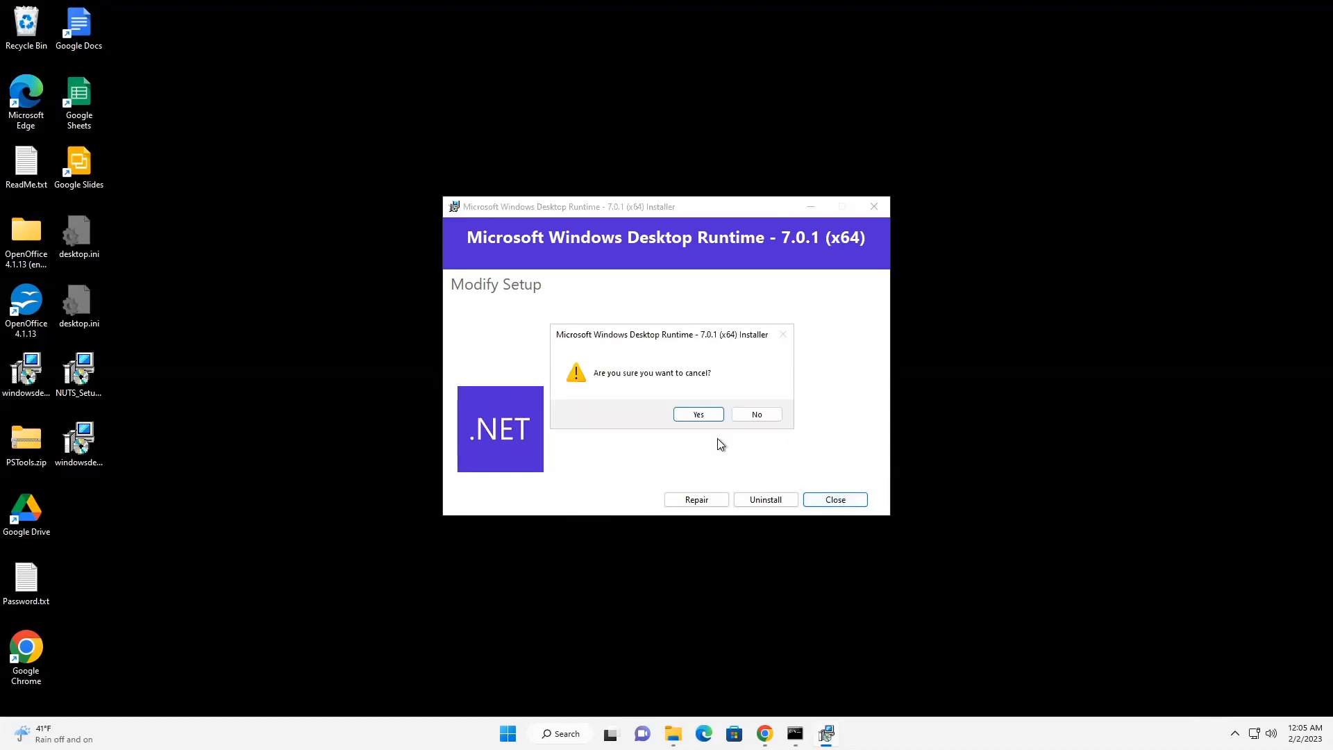
{"action": "left_click", "coordinate": [700, 414]}
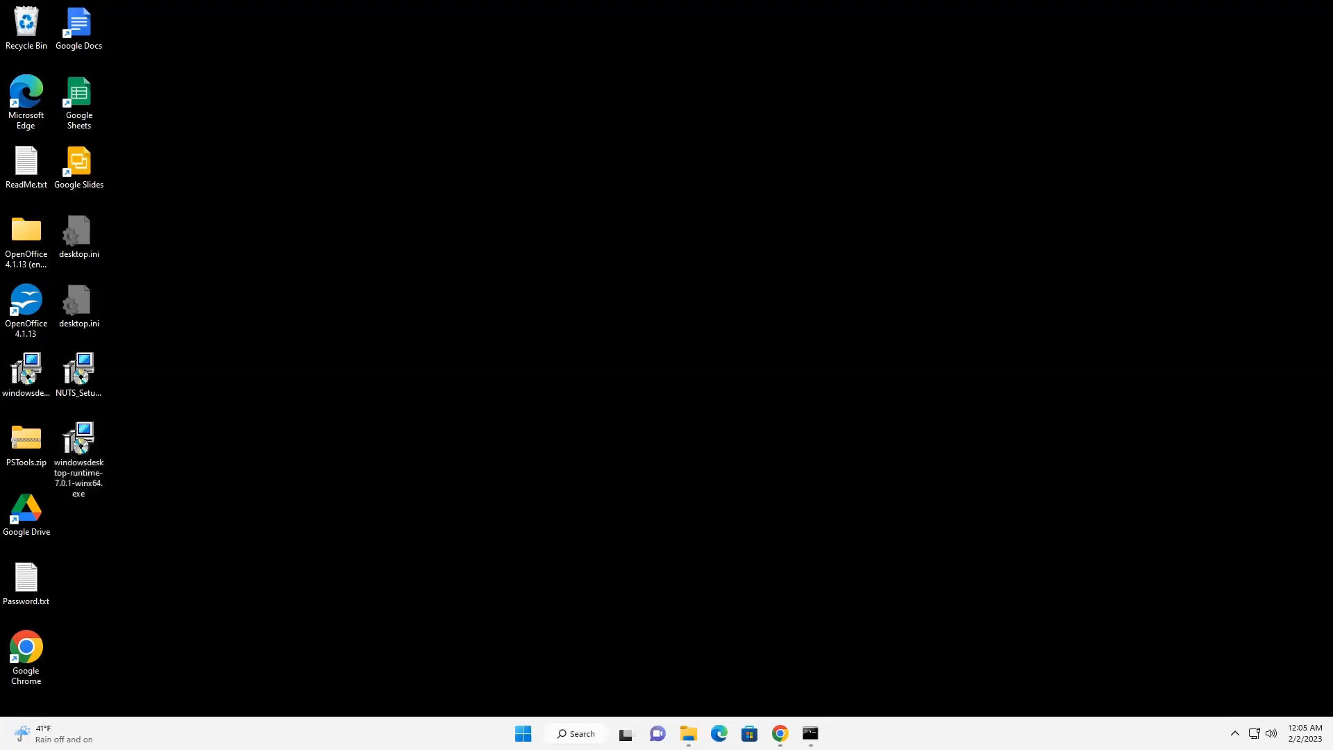
Open ReadMe.txt from the desktop to view its contents, and close it.
{"action": "double_click", "coordinate": [28, 171]}
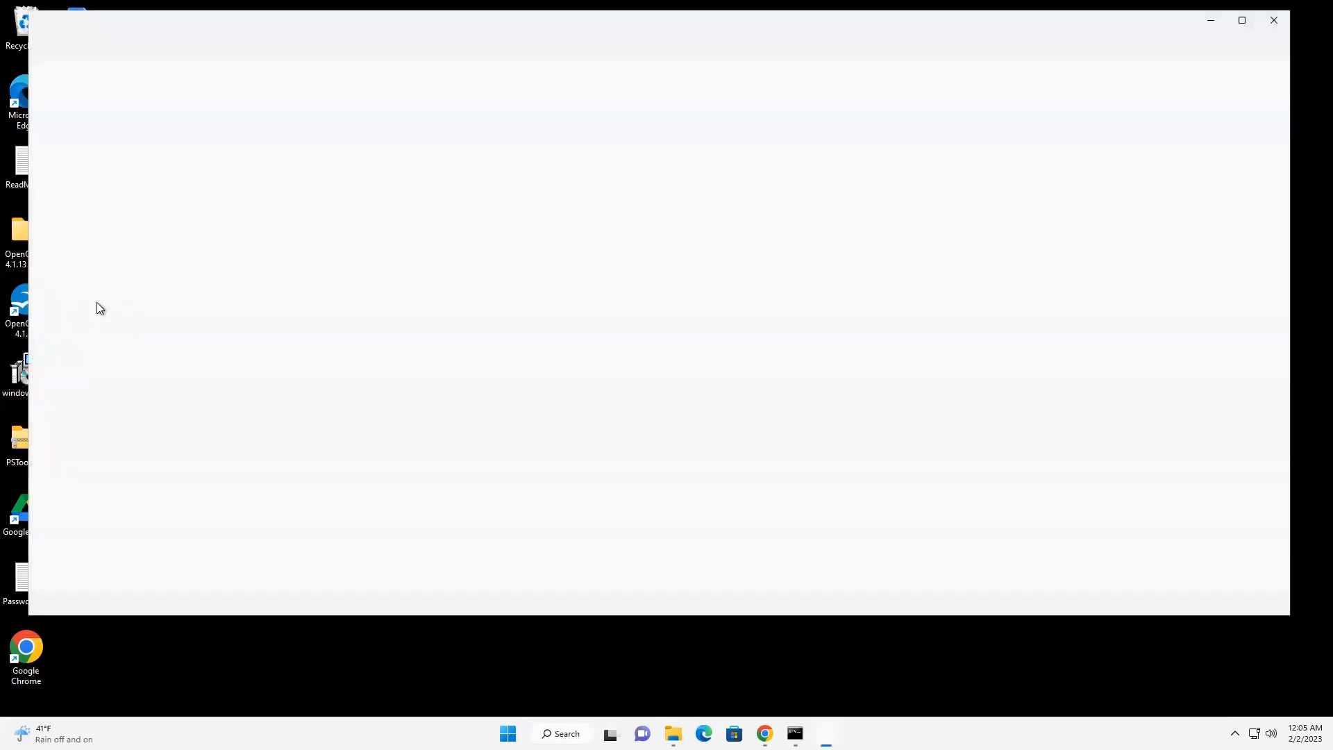
{"action": "left_click", "coordinate": [1273, 27]}
{"action": "left_click", "coordinate": [494, 373]}
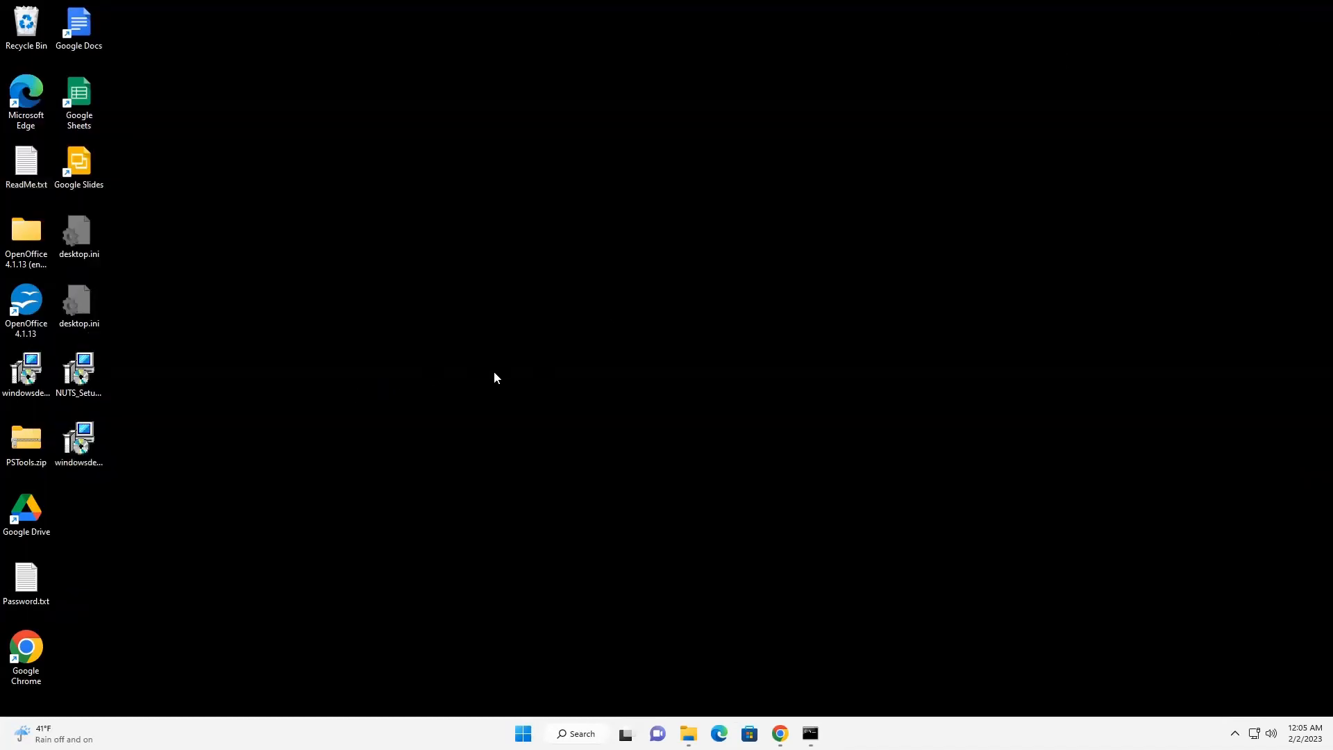
Start the Nuts 1.01.58 setup from the desktop and accept the license agreement.
{"action": "mouse_move", "coordinate": [93, 455]}
{"action": "double_click", "coordinate": [103, 373]}
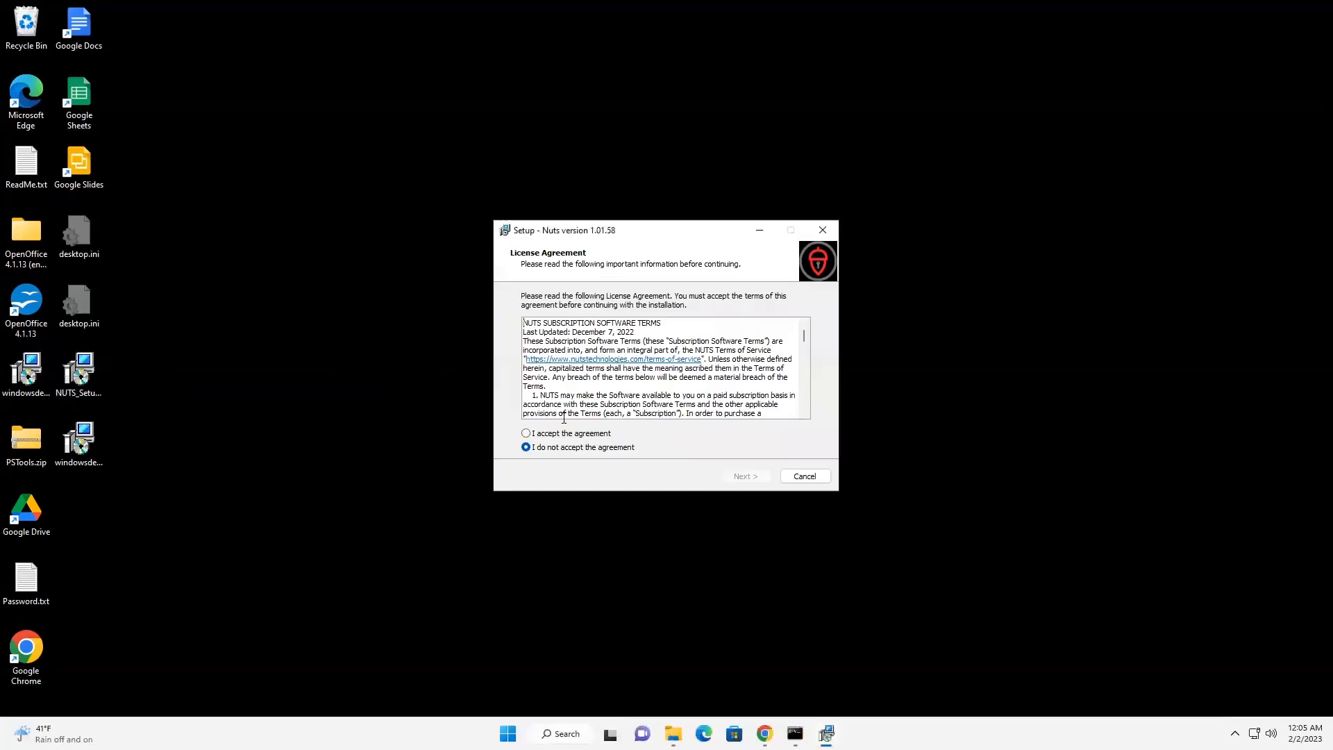
{"action": "left_click", "coordinate": [560, 433]}
{"action": "left_click", "coordinate": [743, 477]}
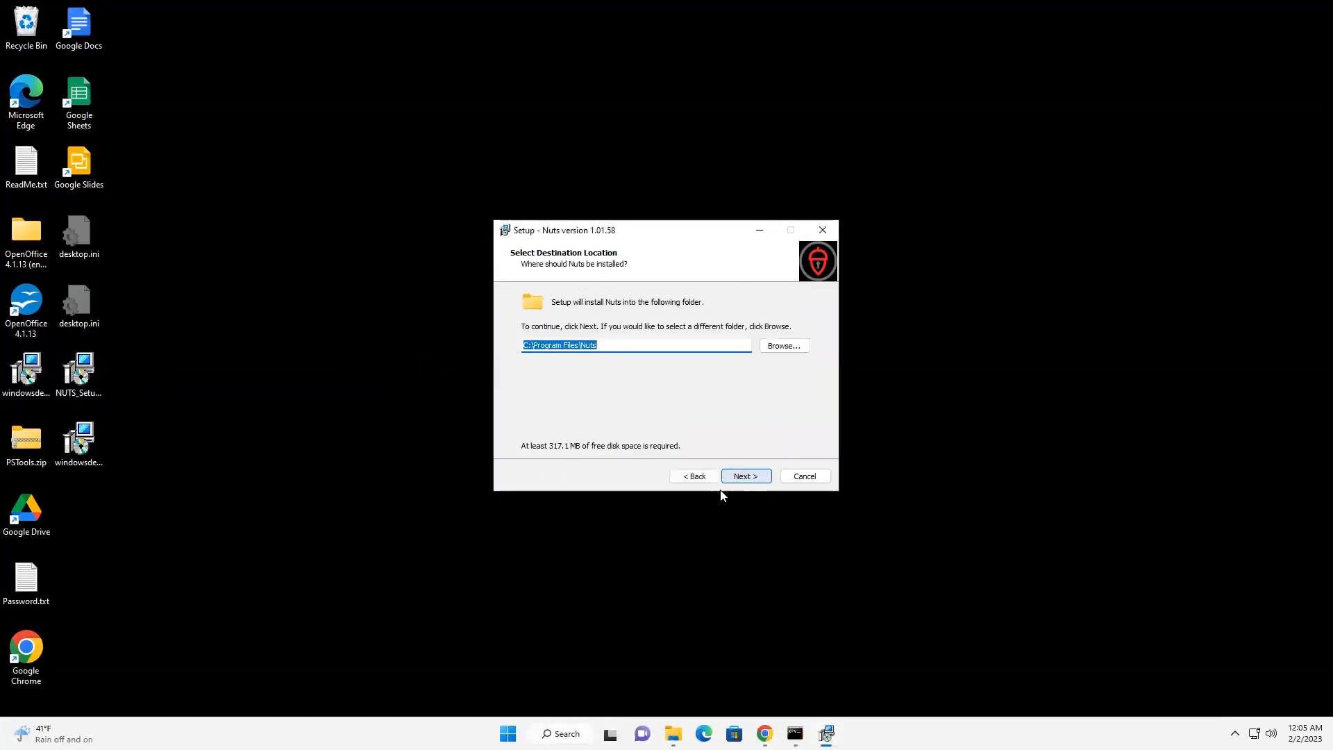
Install Nuts into the existing C:\Program Files\Nuts folder with a desktop shortcut, and finish setup with Launch Nut Manager enabled.
{"action": "left_click", "coordinate": [757, 480]}
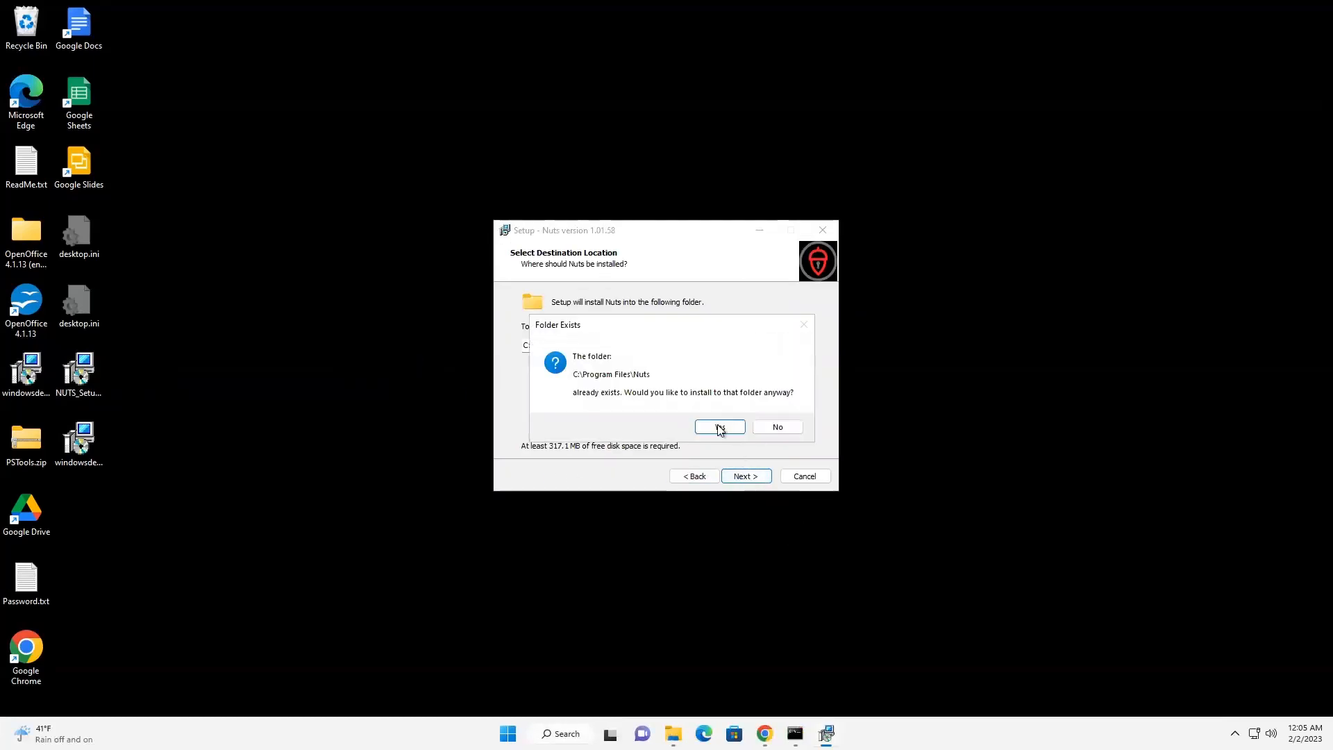
{"action": "left_click", "coordinate": [720, 428]}
{"action": "left_click", "coordinate": [751, 479]}
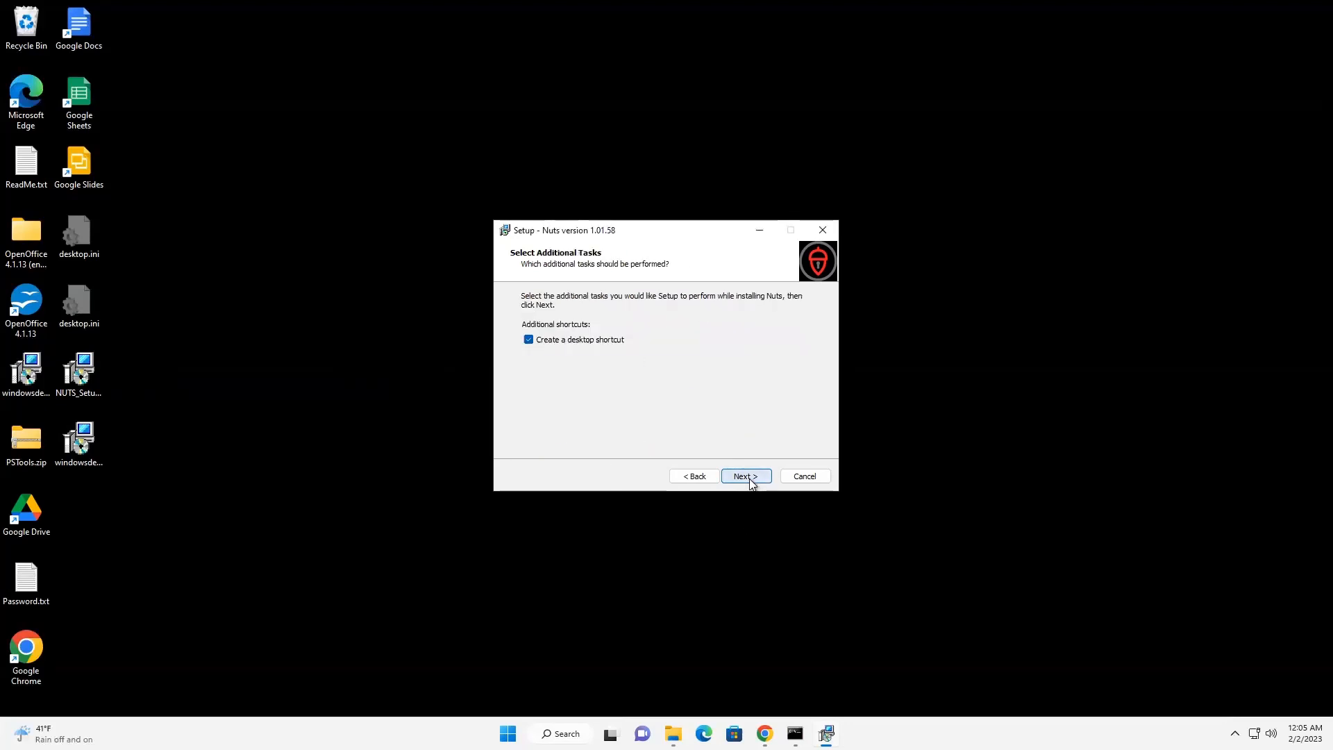
{"action": "left_click", "coordinate": [752, 478]}
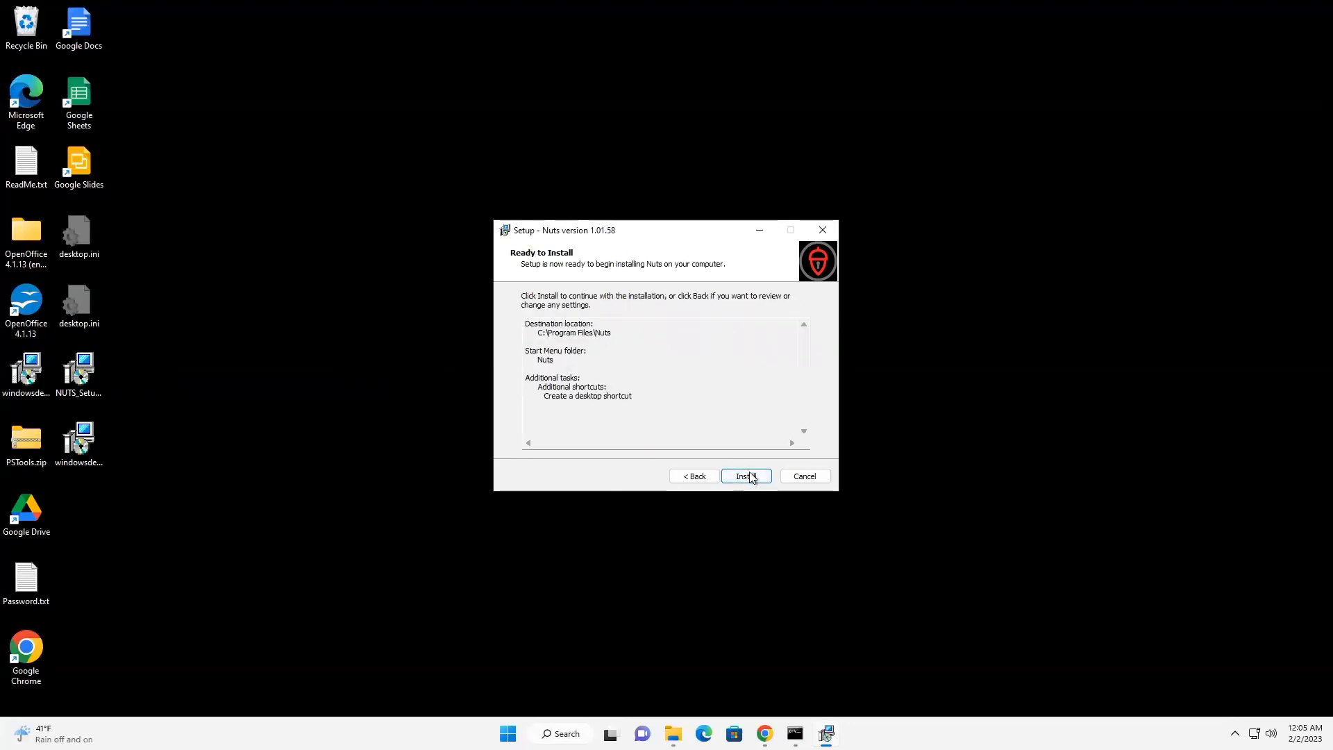
{"action": "left_click", "coordinate": [749, 476]}
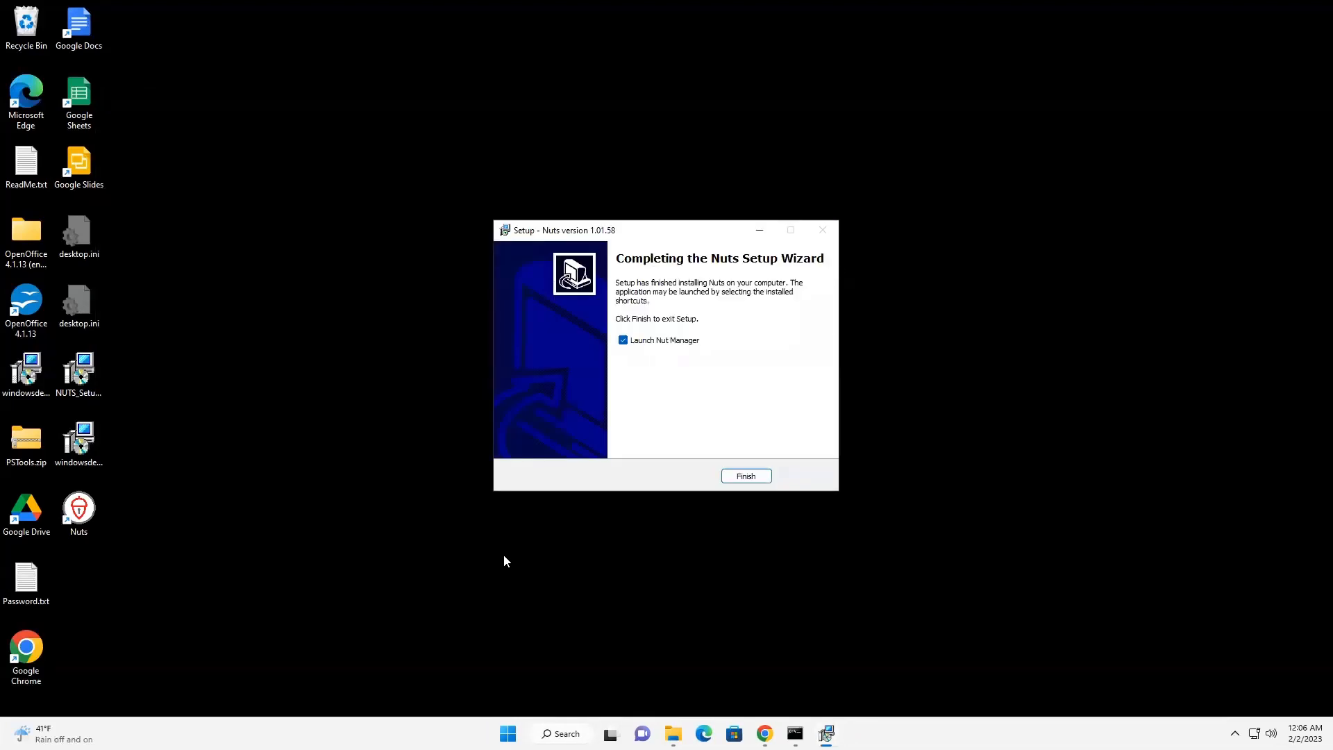
{"action": "left_click", "coordinate": [745, 477]}
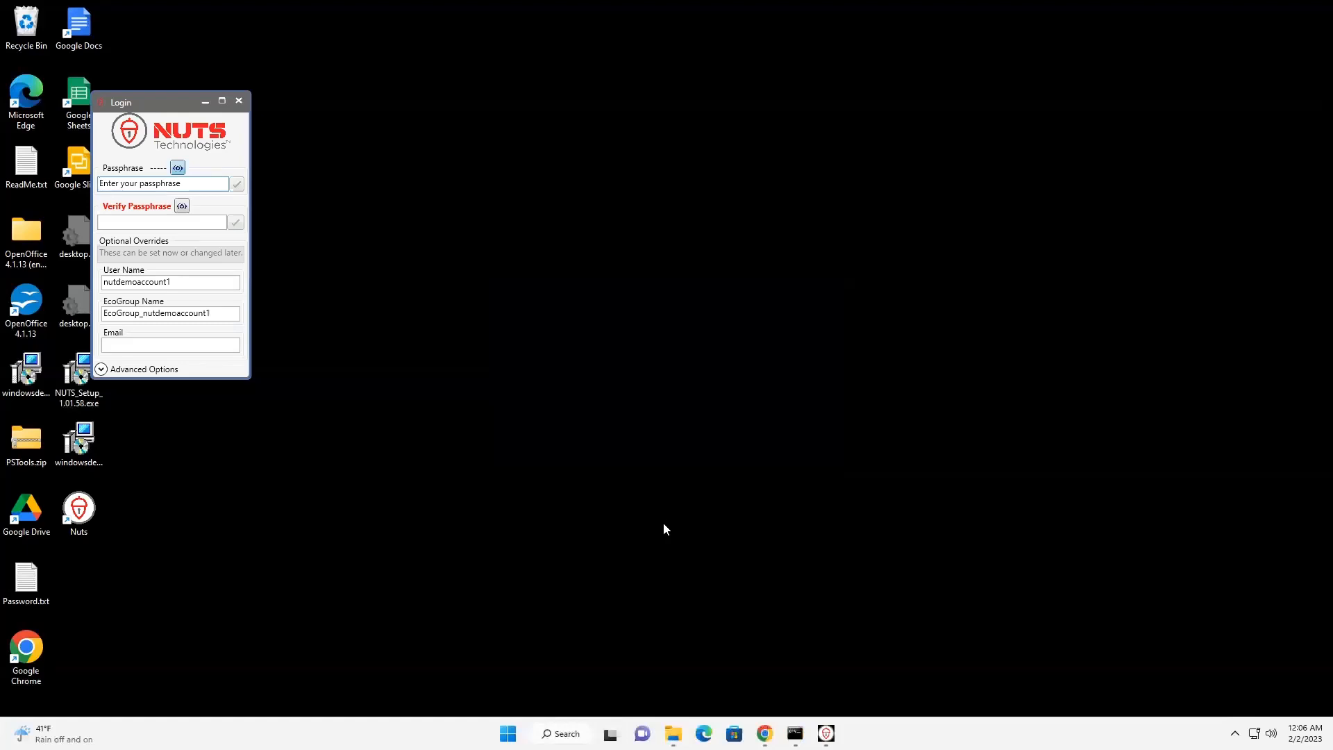
Move the Login window away from the desktop icons and copy the password from Password.txt, closing the file.
{"action": "left_click_drag", "start_coordinate": [164, 104], "coordinate": [308, 133]}
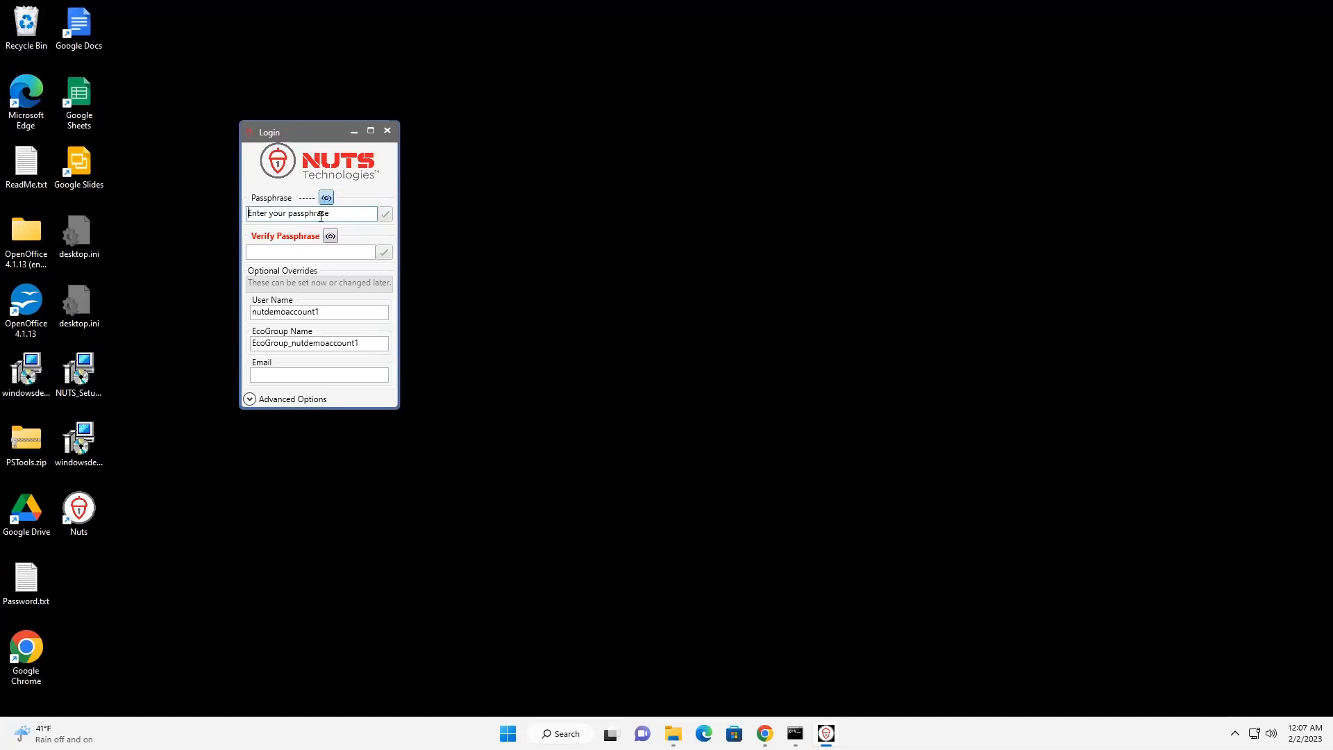
{"action": "double_click", "coordinate": [39, 582]}
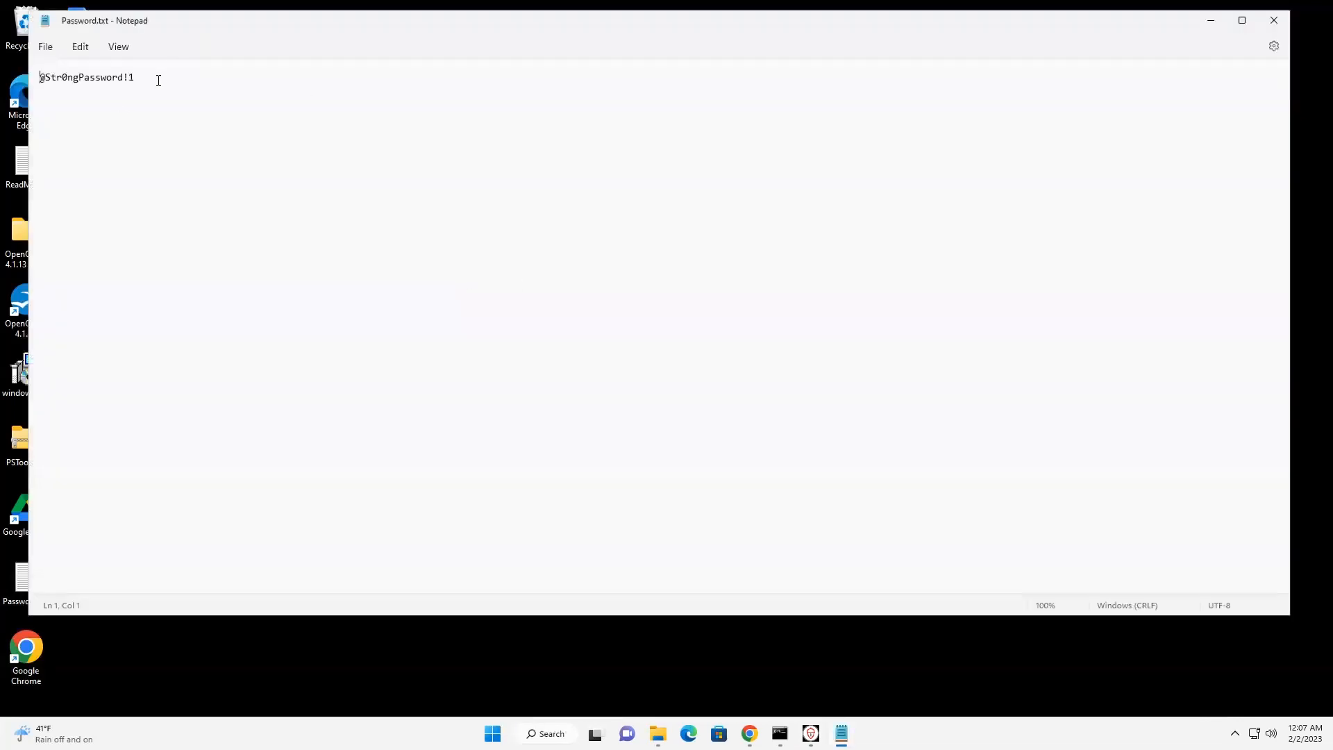
{"action": "left_click_drag", "start_coordinate": [158, 80], "coordinate": [40, 78]}
{"action": "right_click", "coordinate": [56, 81]}
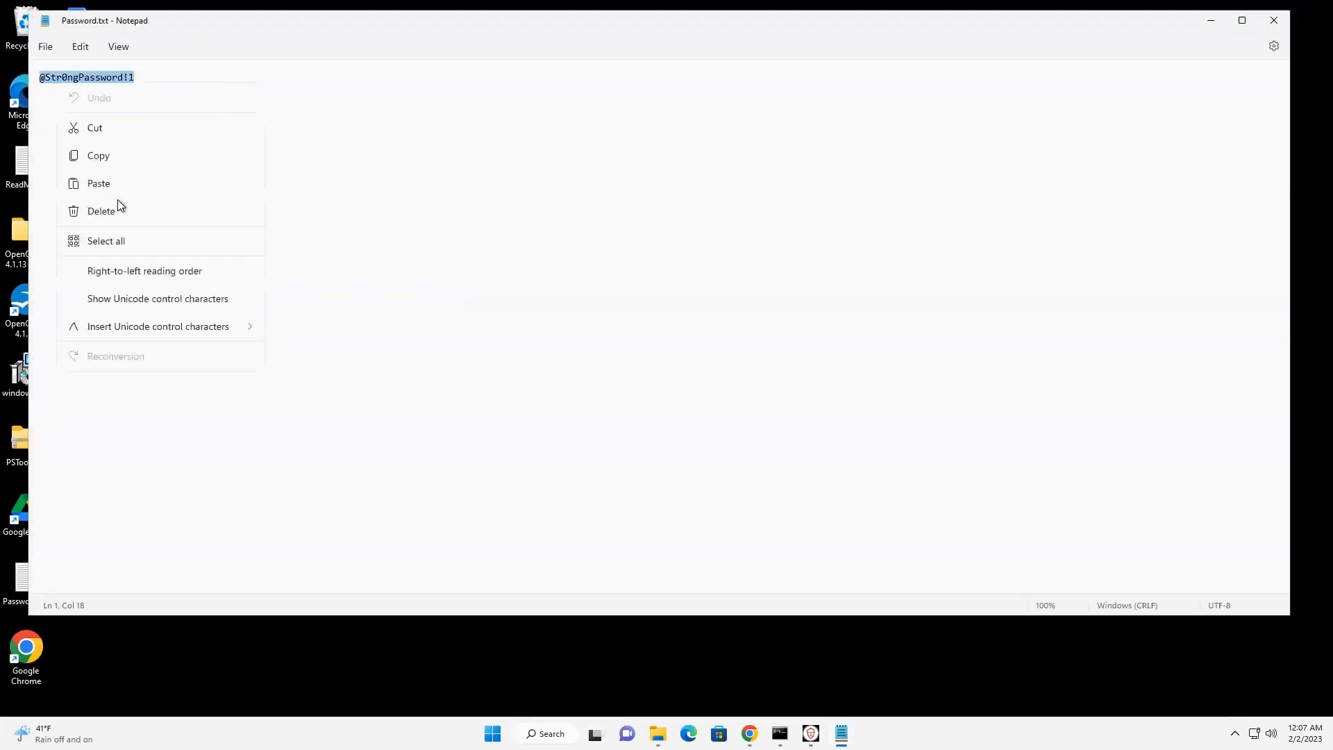
{"action": "left_click", "coordinate": [106, 157]}
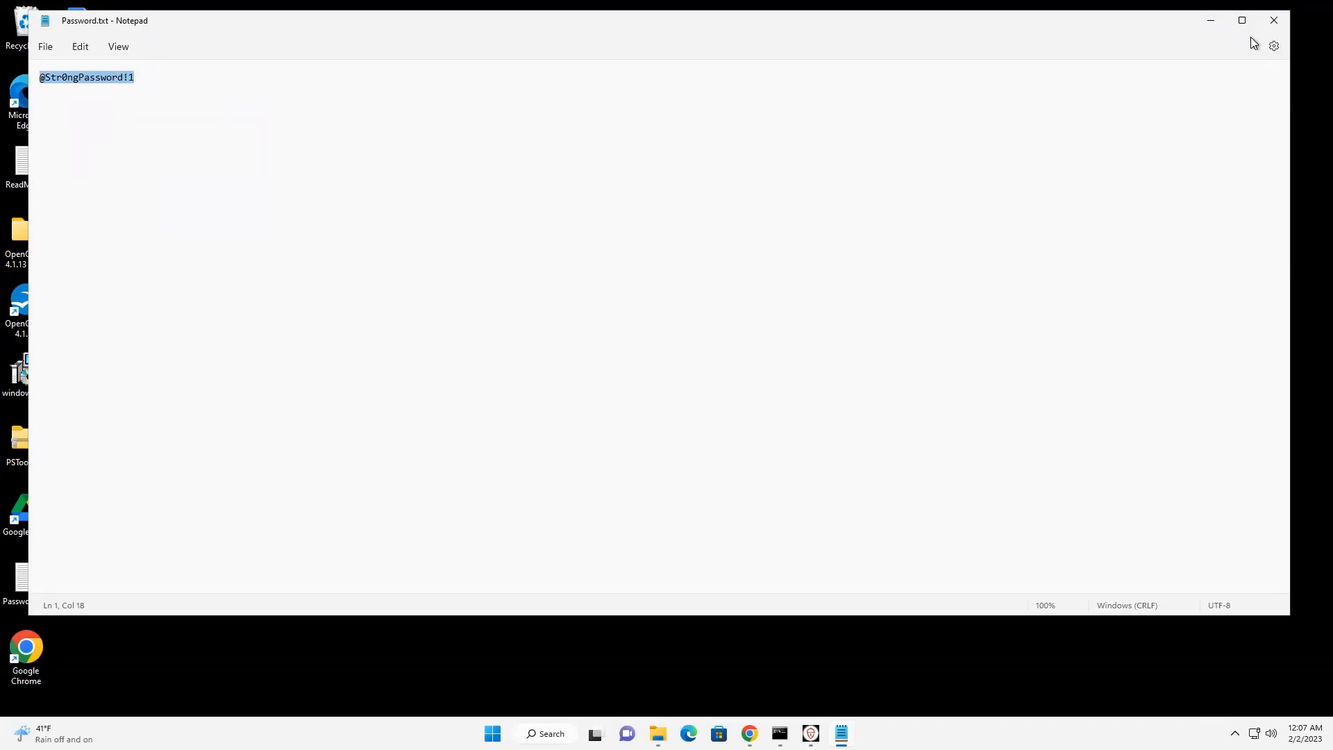
{"action": "left_click", "coordinate": [1280, 19]}
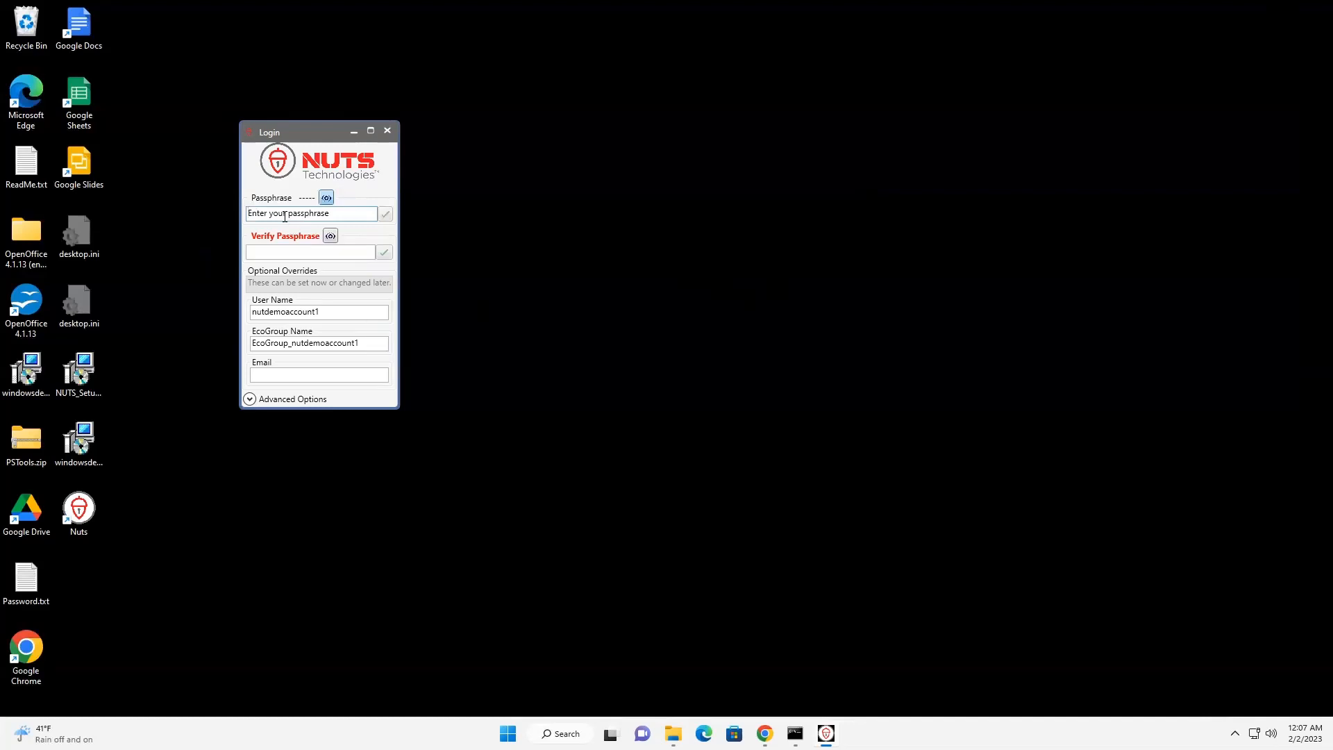
Paste the copied password into the Passphrase and Verify Passphrase fields of the Login window.
{"action": "key", "text": "ctrl+v"}
{"action": "left_click", "coordinate": [296, 253]}
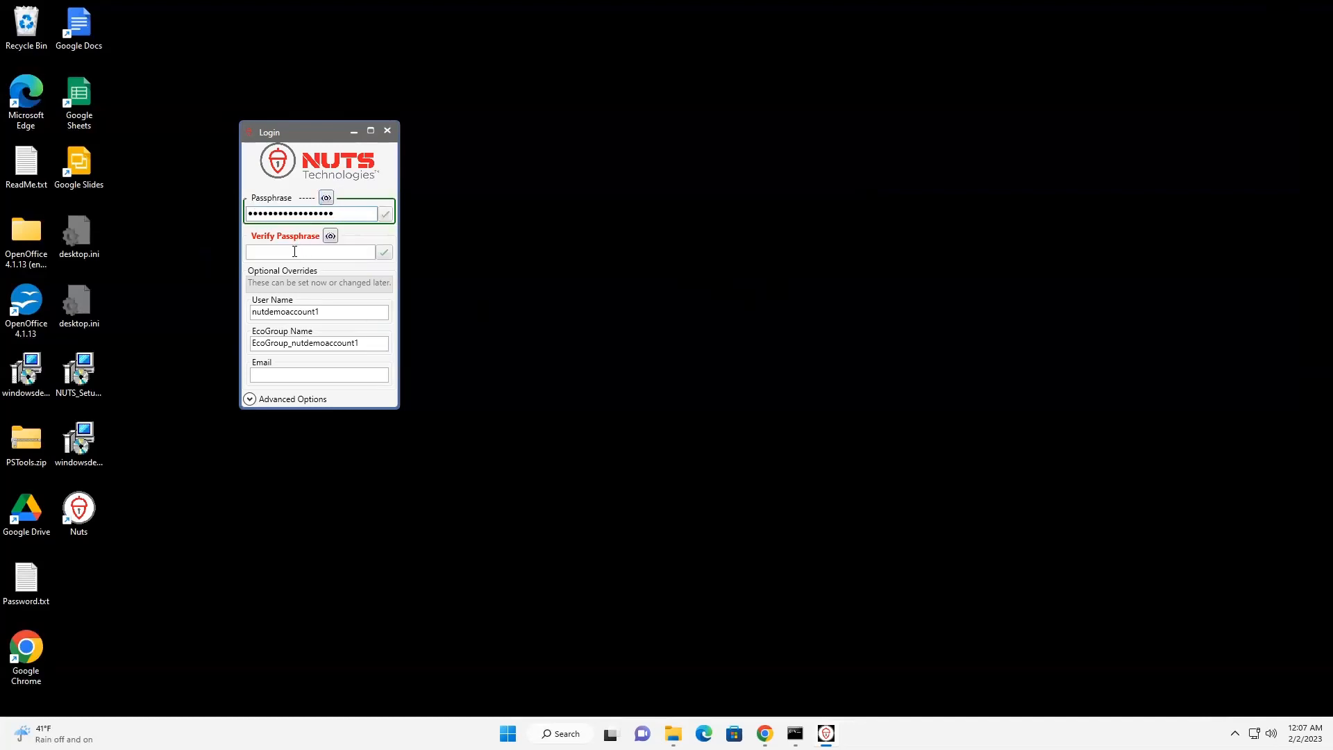
{"action": "key", "text": "ctrl+v"}
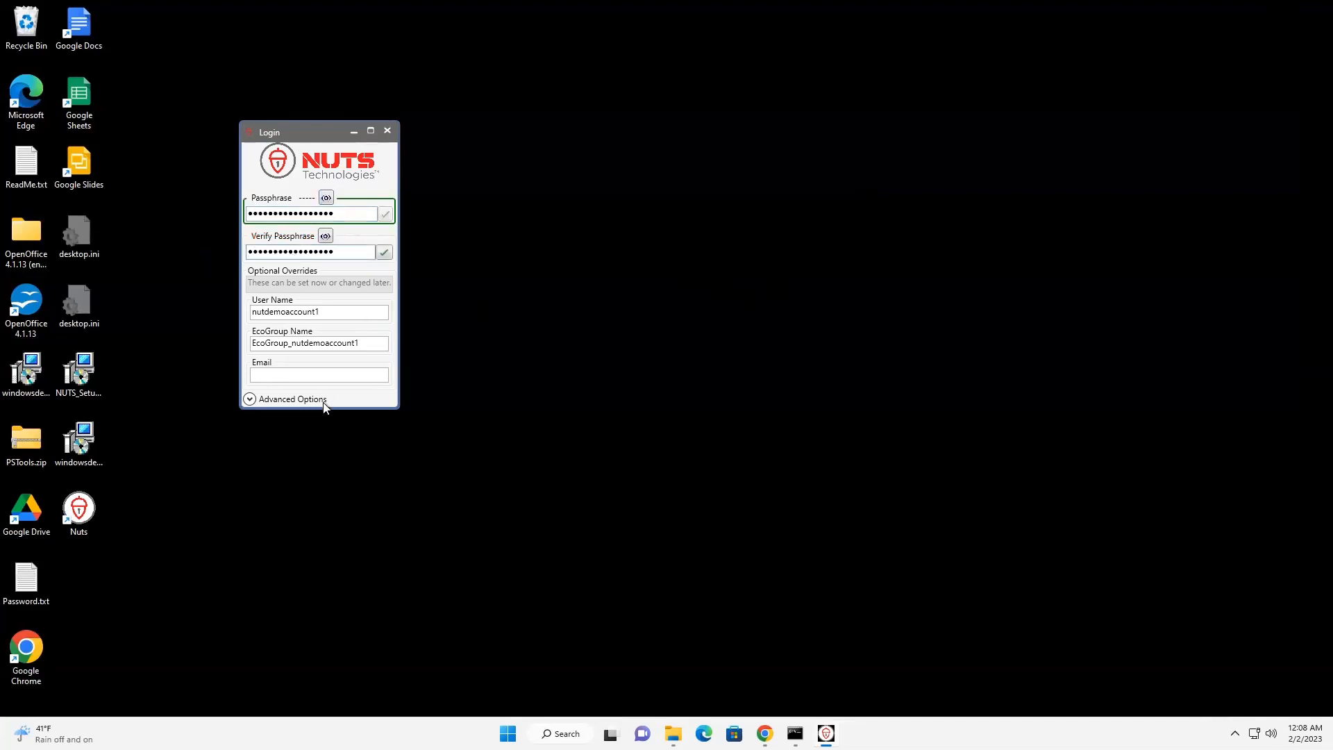
Switch to Chrome, copy the signed-in Google account's email address, and paste it into the Email field of the NUTS Login window.
{"action": "left_click", "coordinate": [278, 375]}
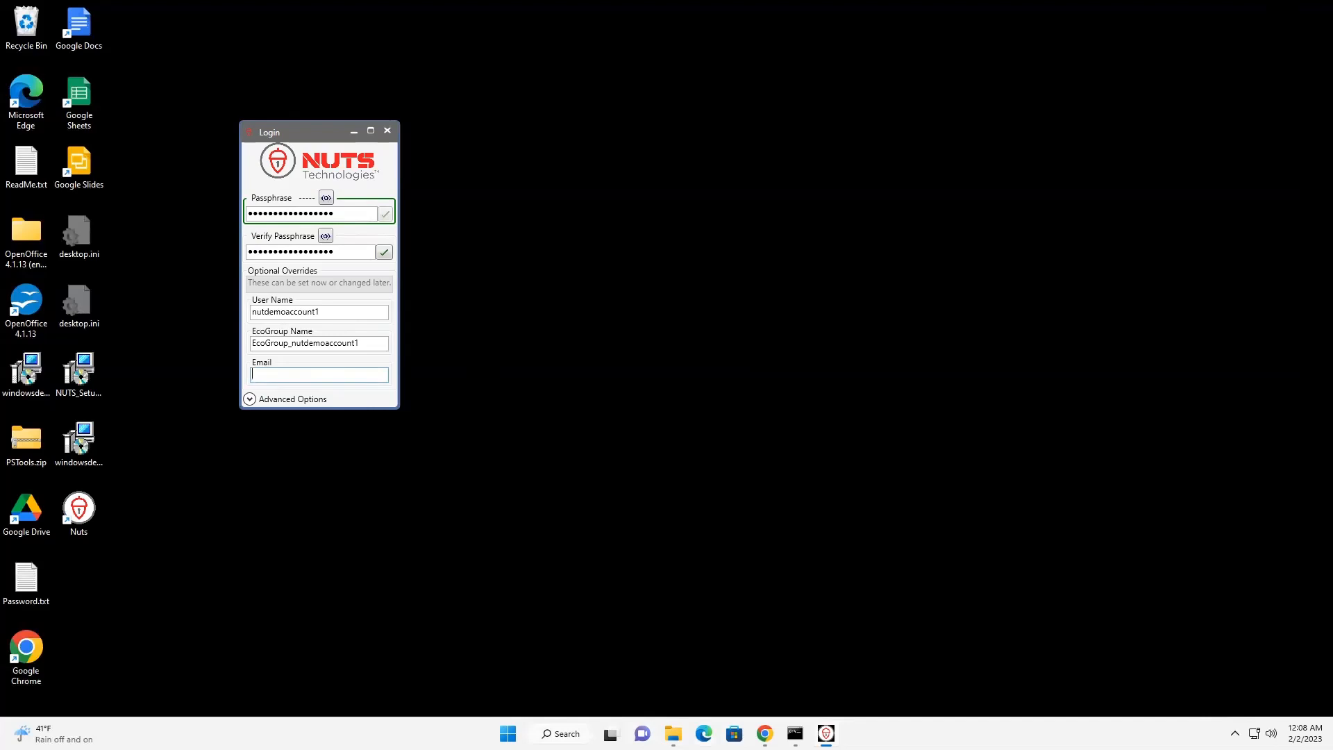
{"action": "mouse_move", "coordinate": [764, 733]}
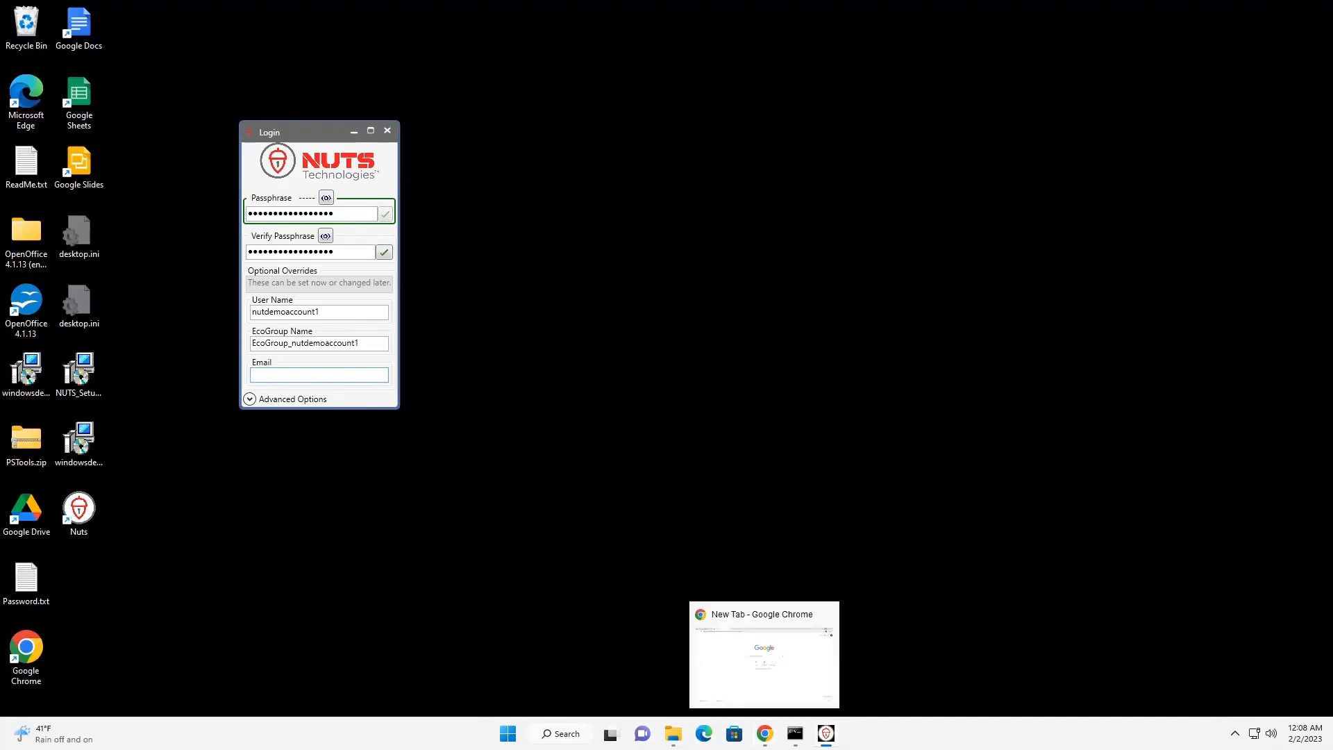
{"action": "left_click", "coordinate": [765, 734]}
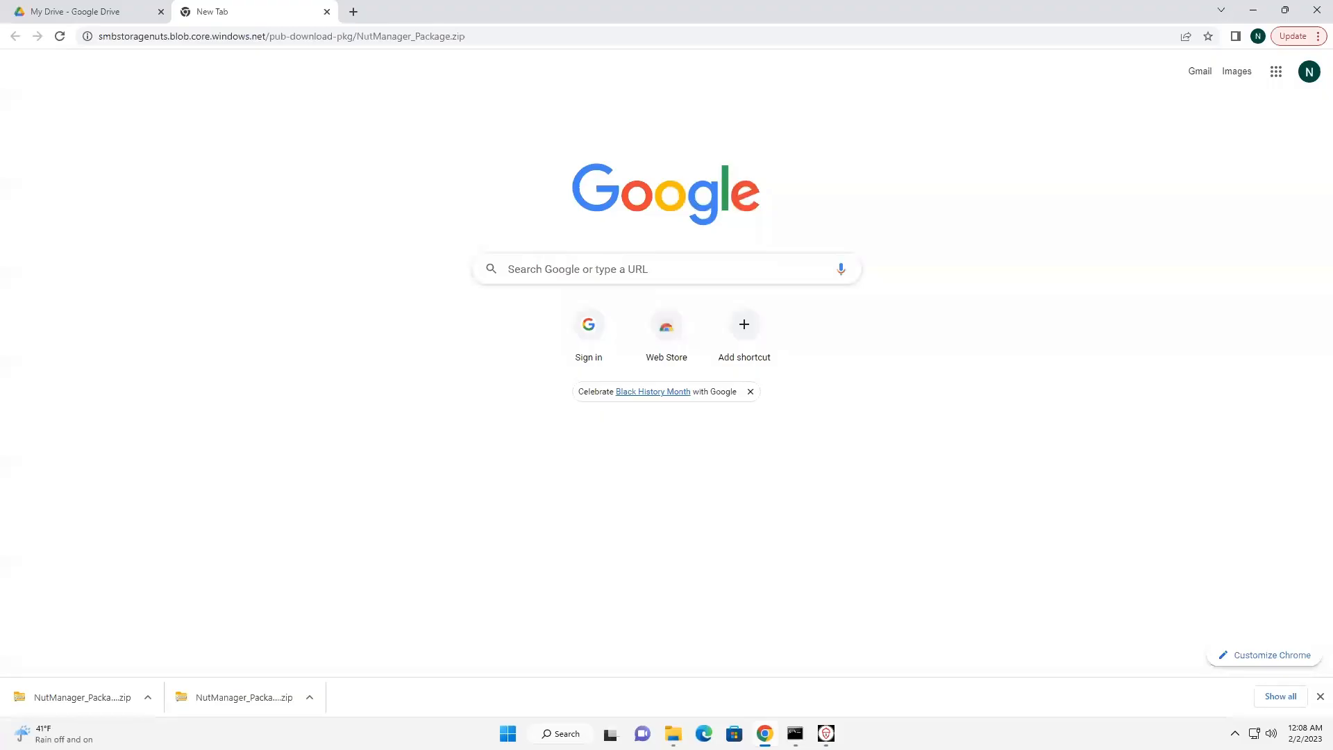
{"action": "left_click", "coordinate": [1307, 78]}
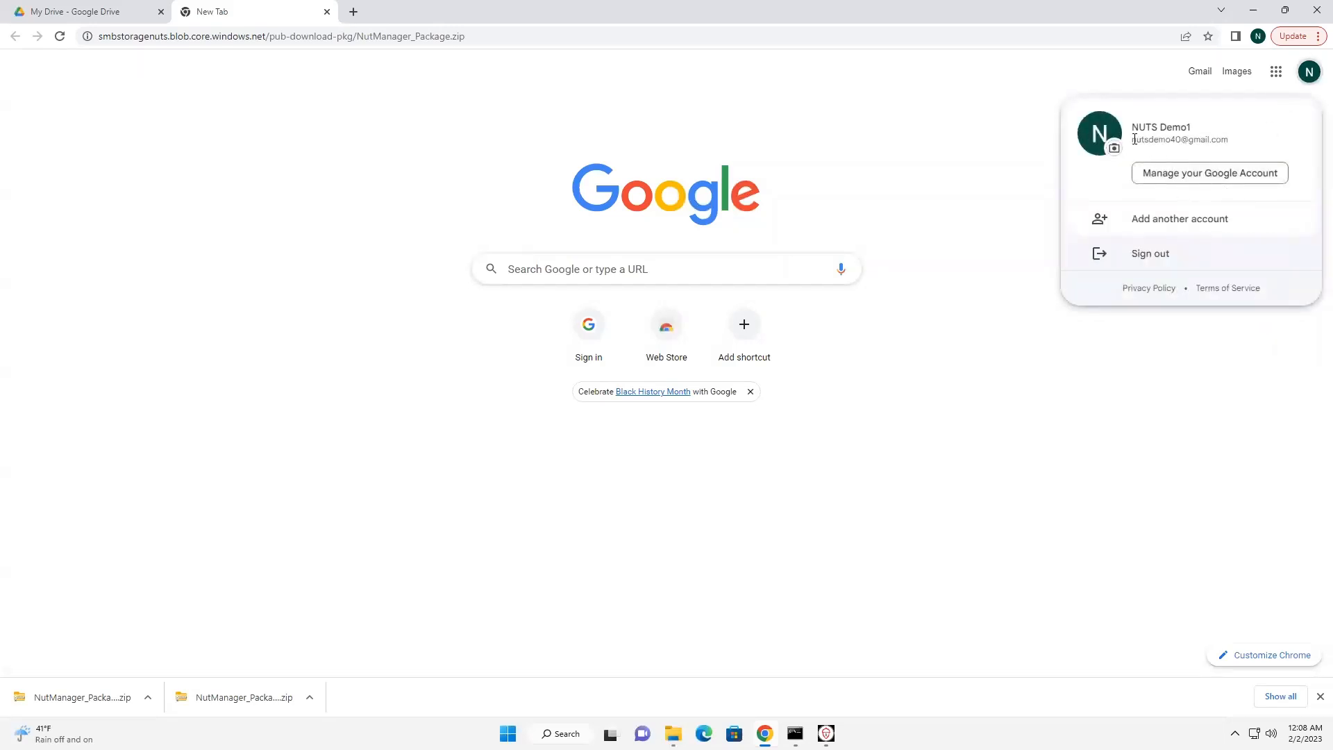
{"action": "left_click_drag", "start_coordinate": [1133, 139], "coordinate": [1234, 140]}
{"action": "right_click", "coordinate": [1203, 141]}
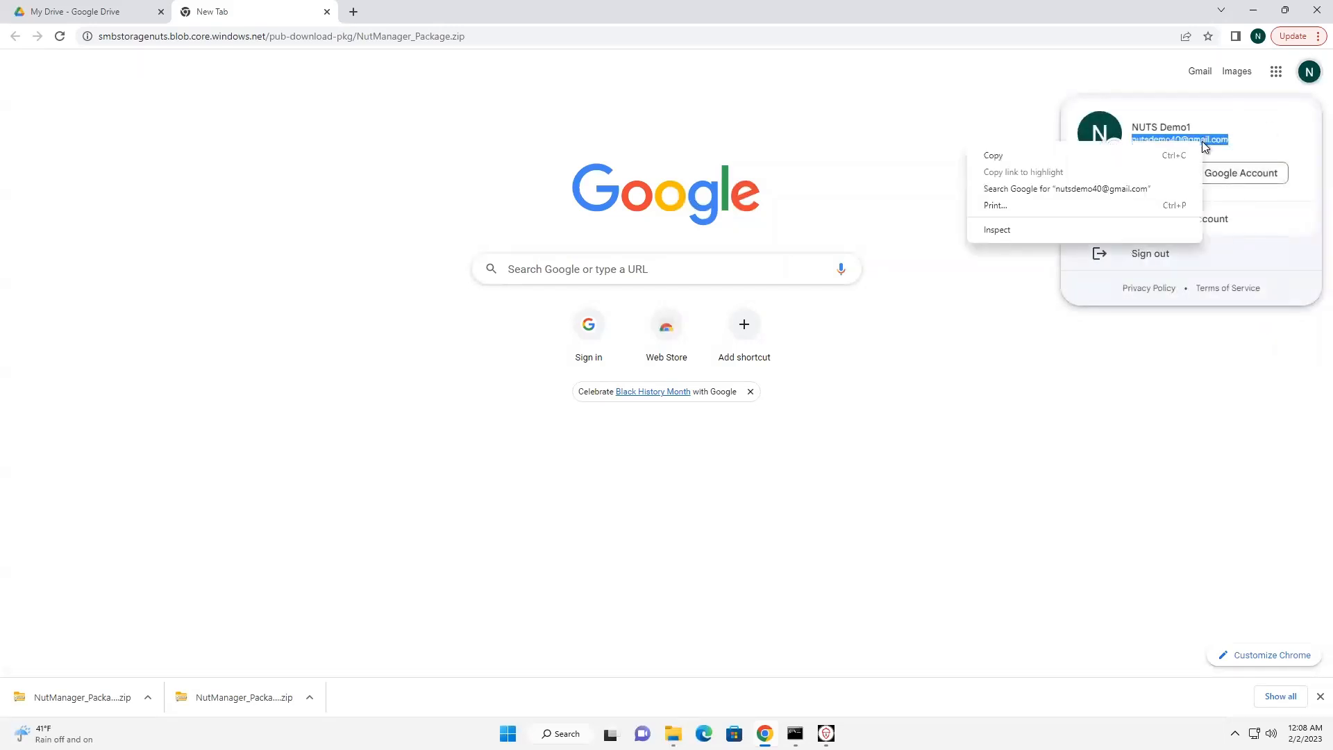
{"action": "left_click", "coordinate": [1122, 157]}
{"action": "left_click", "coordinate": [1254, 10]}
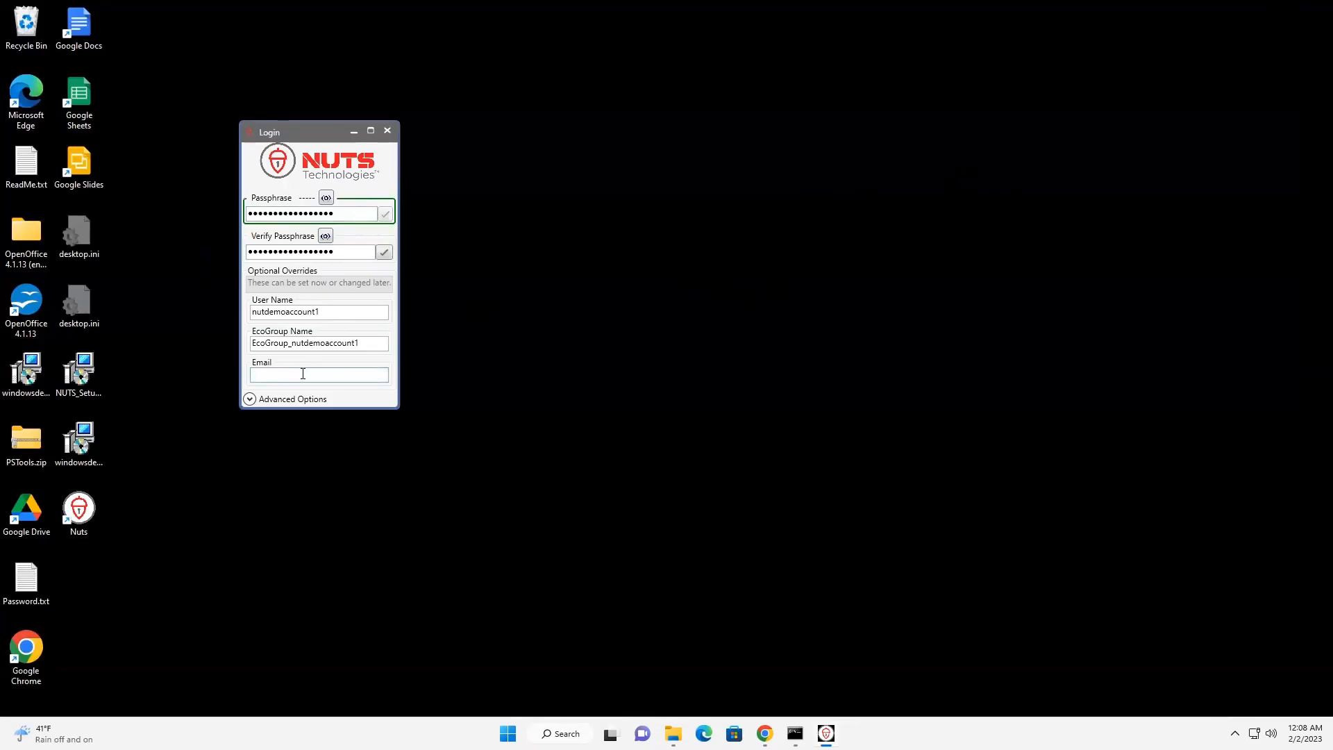
{"action": "key", "text": "ctrl+v"}
Submit the new login and continue past the NutManager Passphrase window without printing the passphrase.
{"action": "left_click", "coordinate": [384, 252]}
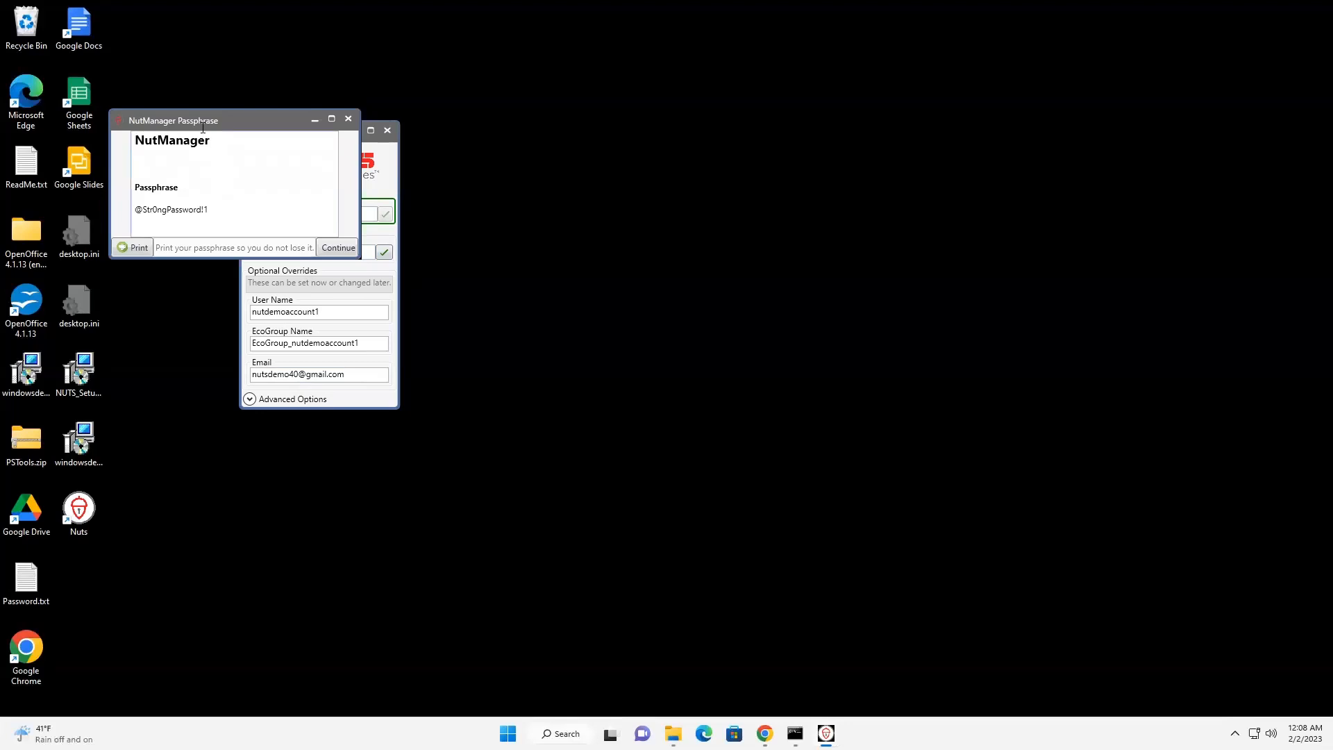
{"action": "left_click_drag", "start_coordinate": [202, 127], "coordinate": [387, 182]}
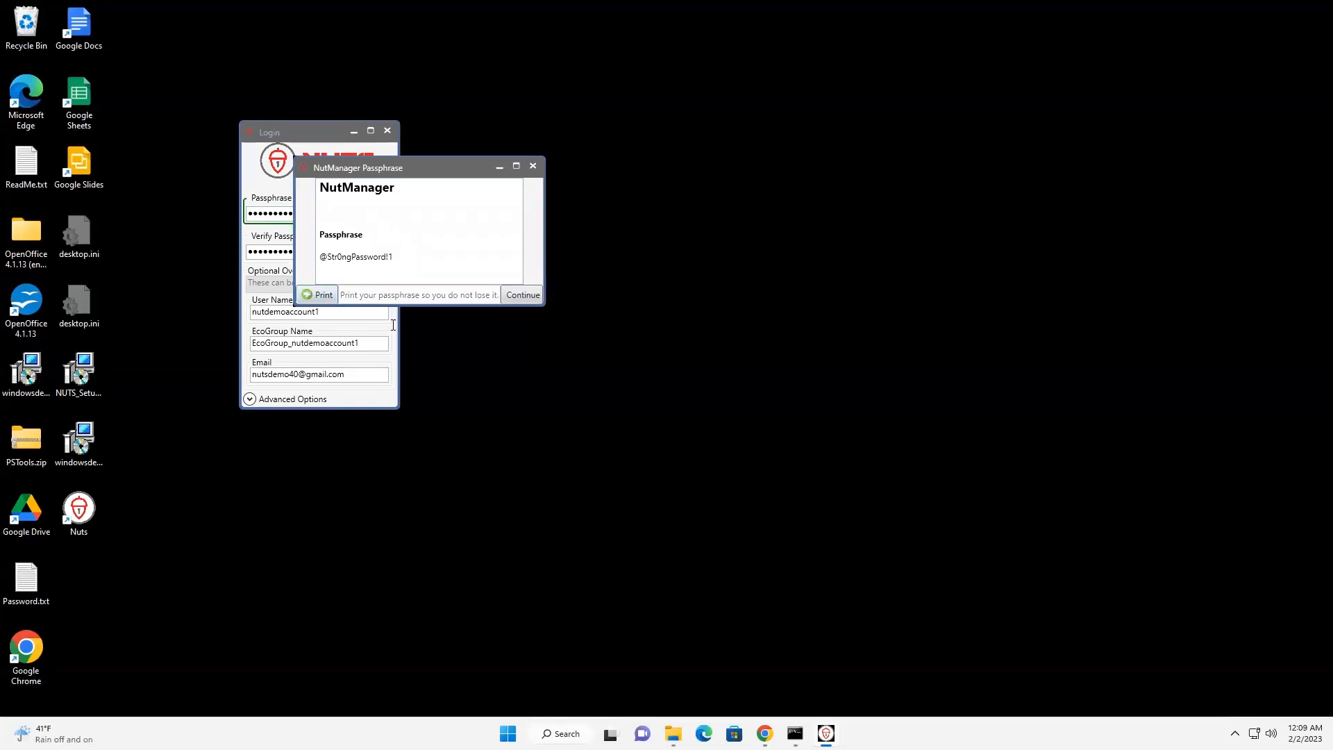
{"action": "left_click", "coordinate": [522, 295]}
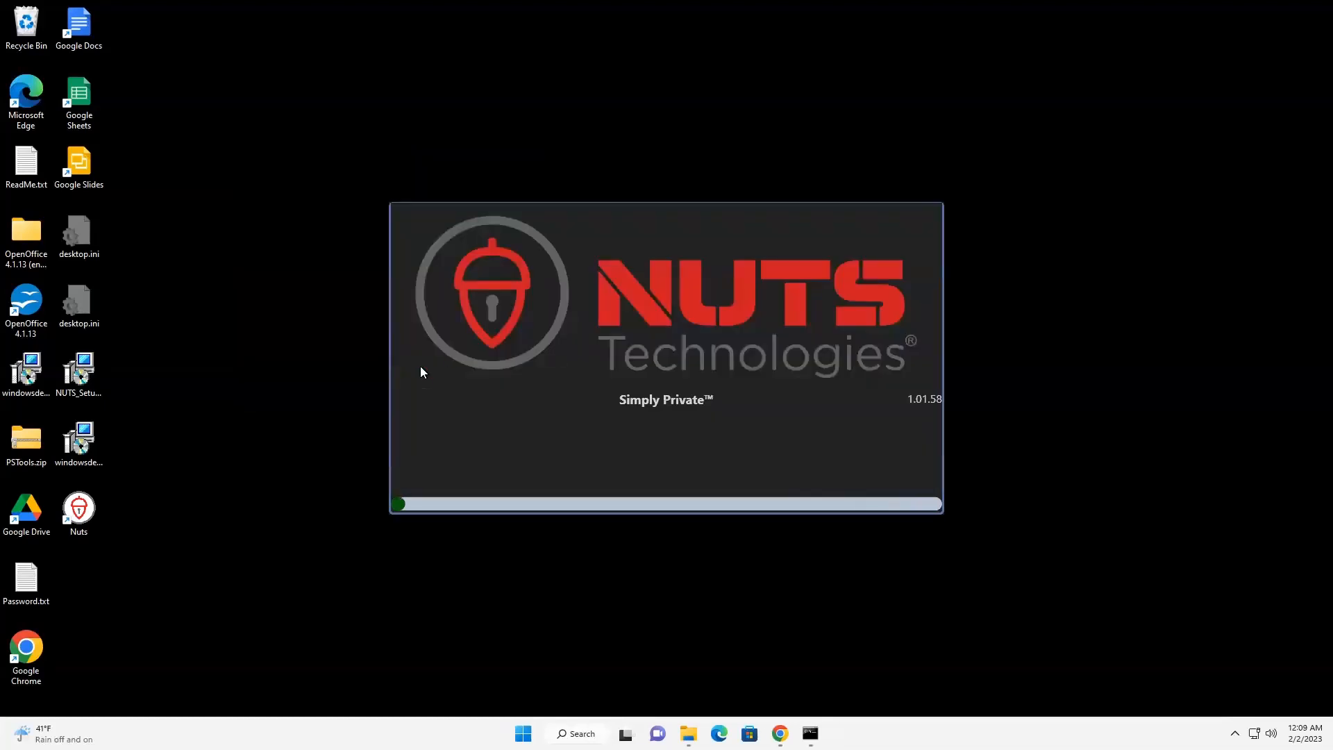